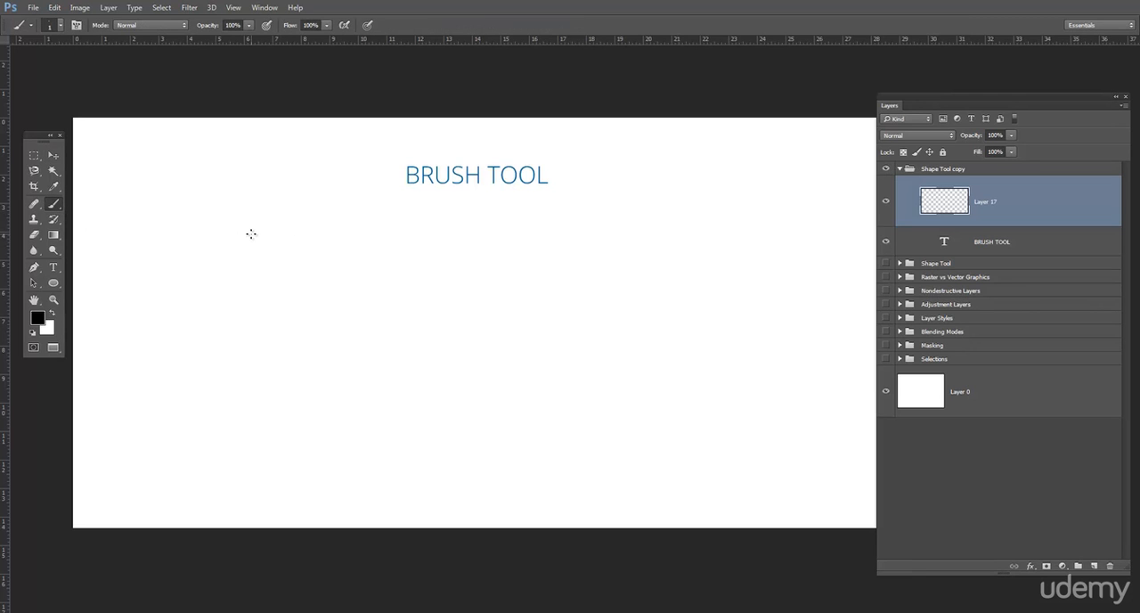
Step: Set the brush to 97 px with 0% hardness and paint a soft horizontal black stroke across the lower canvas
left_click(62, 27)
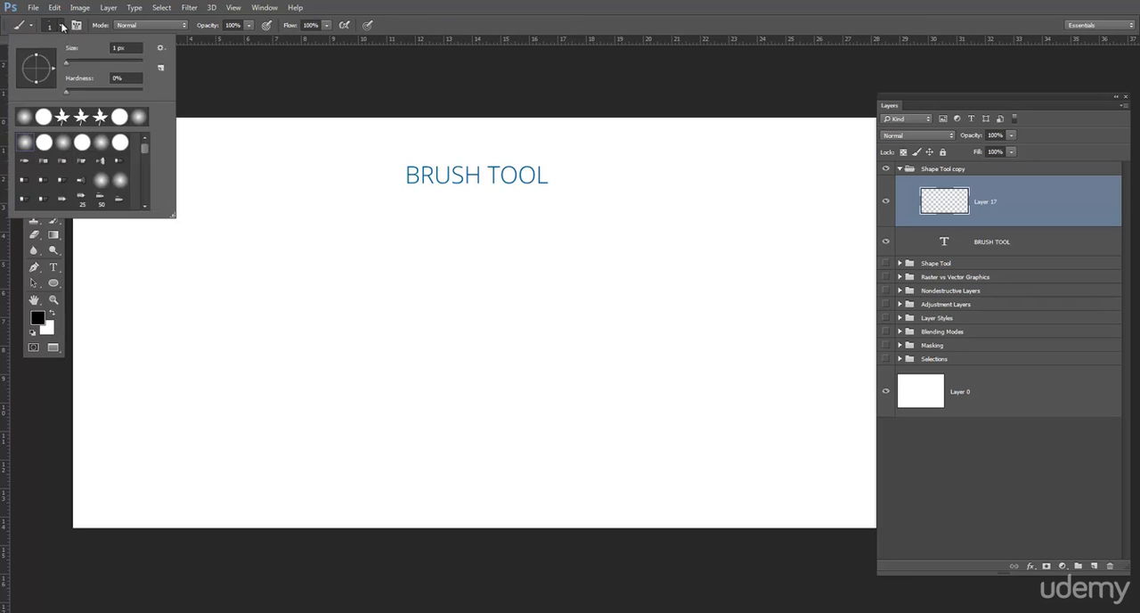
left_click(62, 27)
left_click(62, 27)
mouse_move(68, 89)
left_mouse_down()
mouse_move(114, 90)
mouse_move(68, 92)
left_mouse_up()
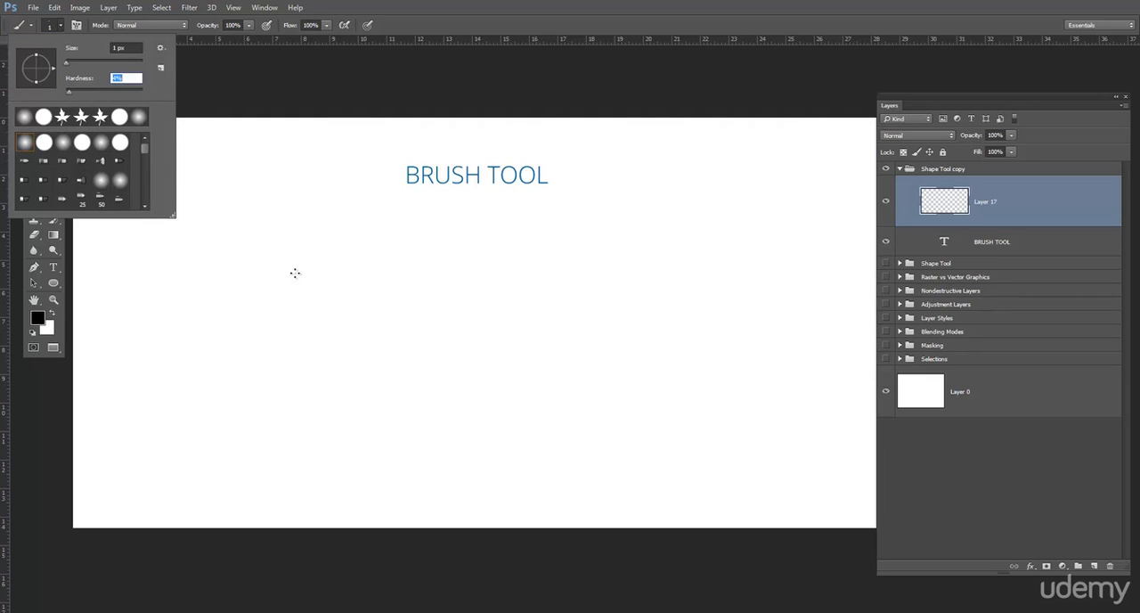
left_click(68, 64)
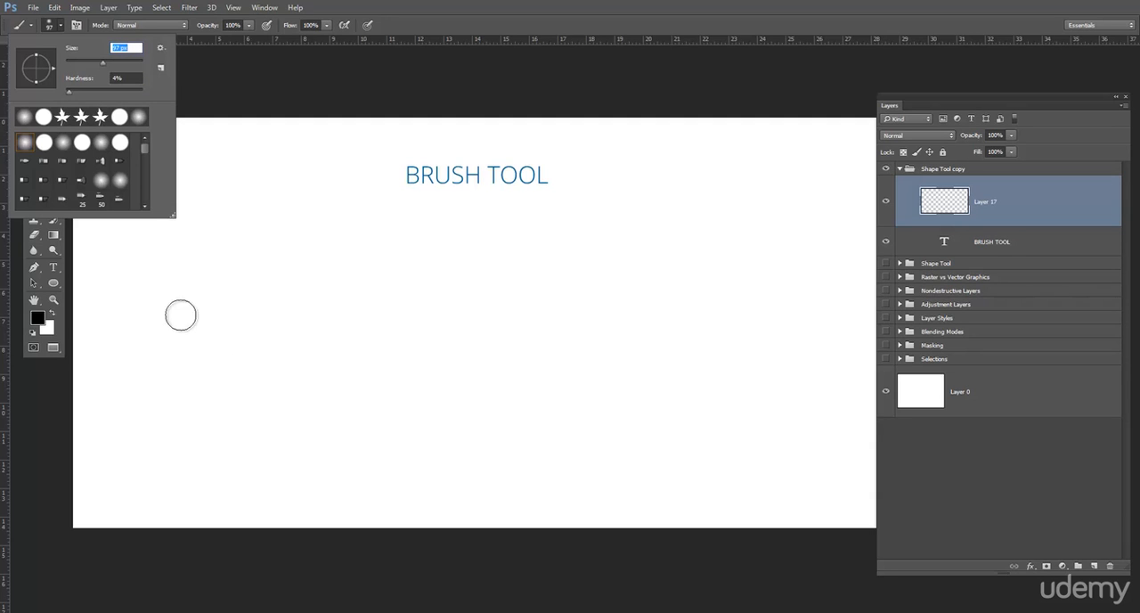
left_click(70, 89)
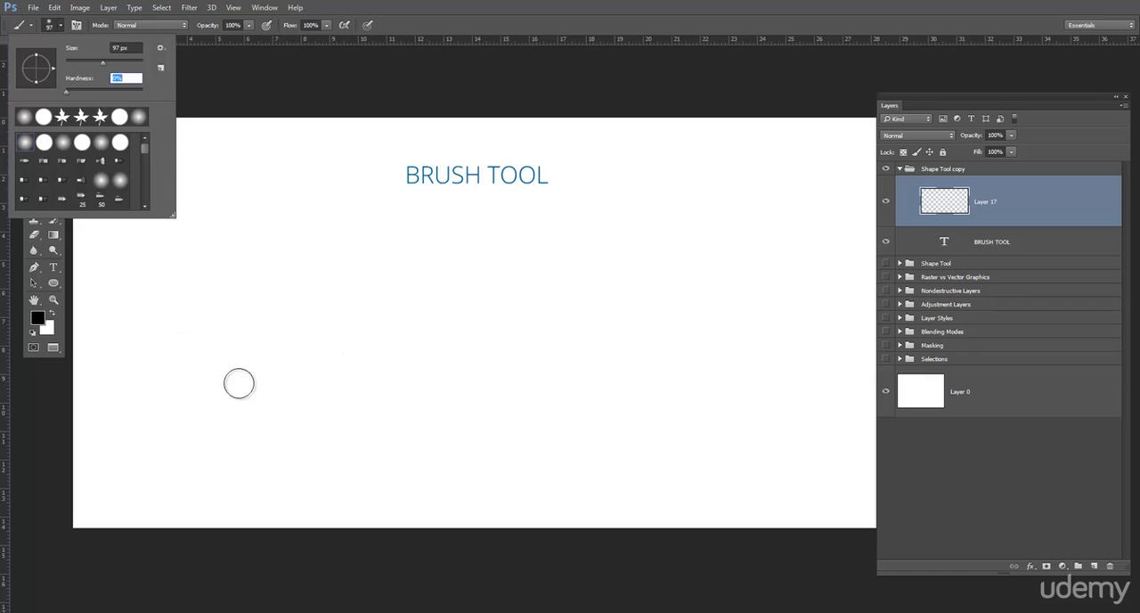
left_click(178, 386)
left_click_drag(178, 385, 698, 414)
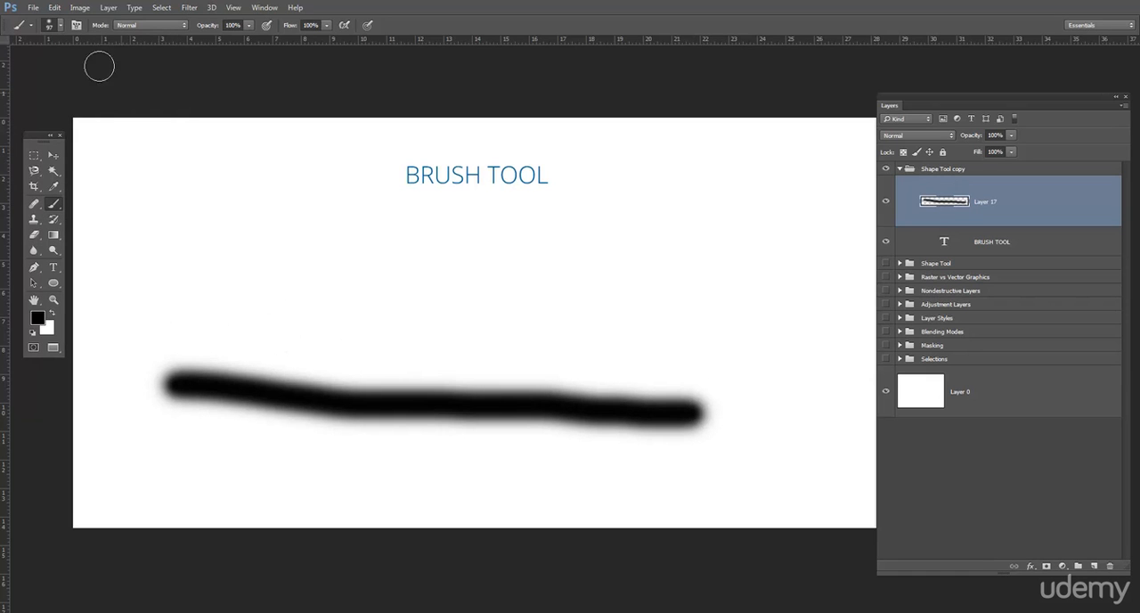
Step: Set the brush hardness to 100% and paint a hard-edged stroke above the soft one
left_click(60, 25)
left_click_drag(110, 94, 204, 106)
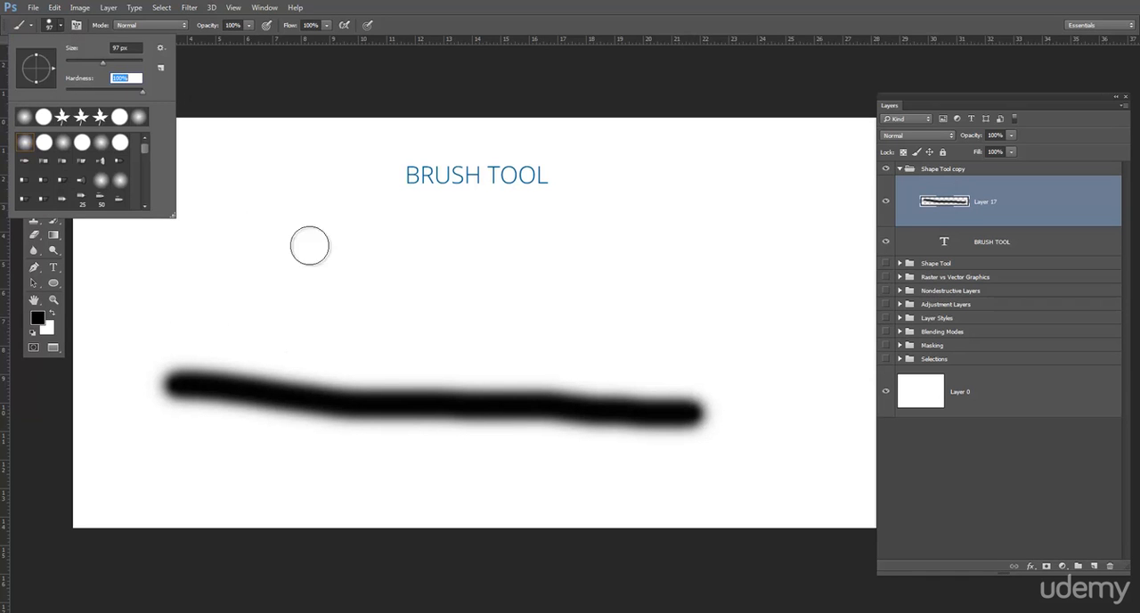
left_click_drag(159, 274, 715, 319)
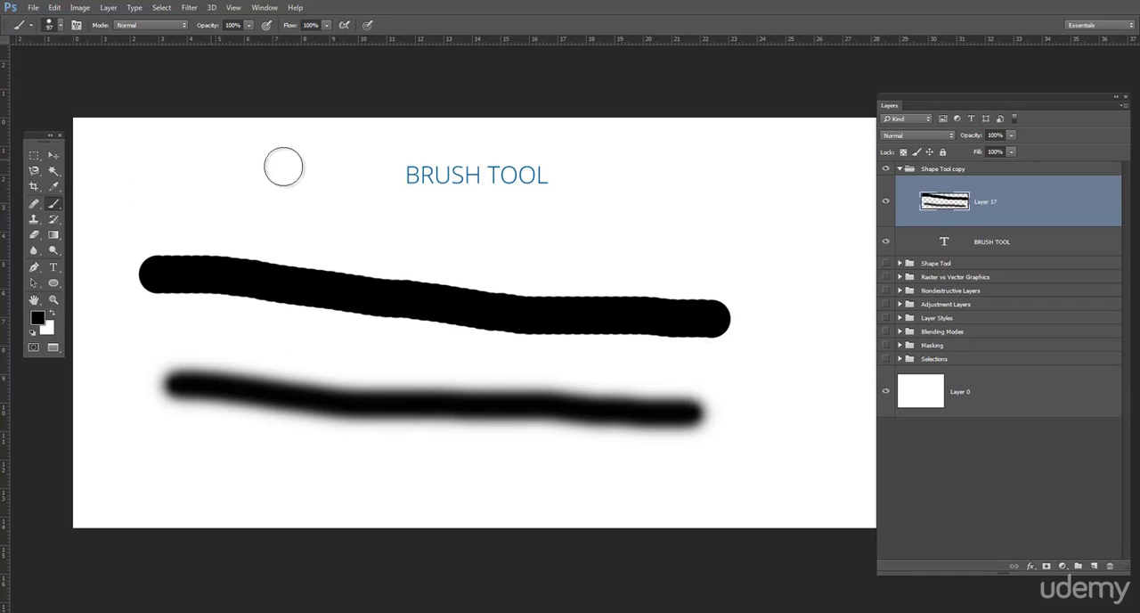
left_click(60, 26)
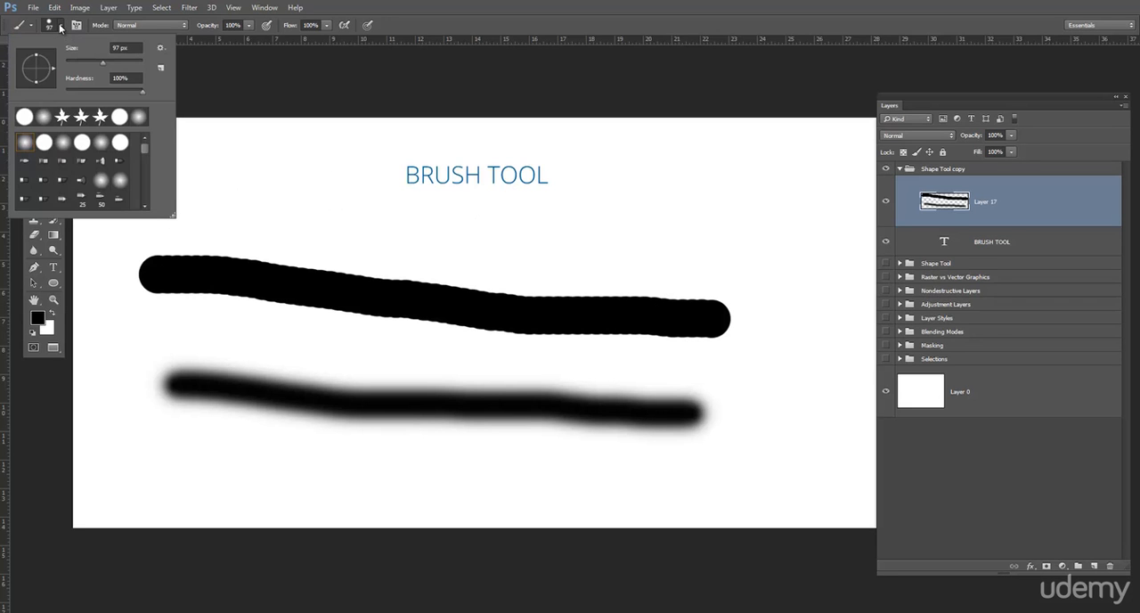
left_click(60, 27)
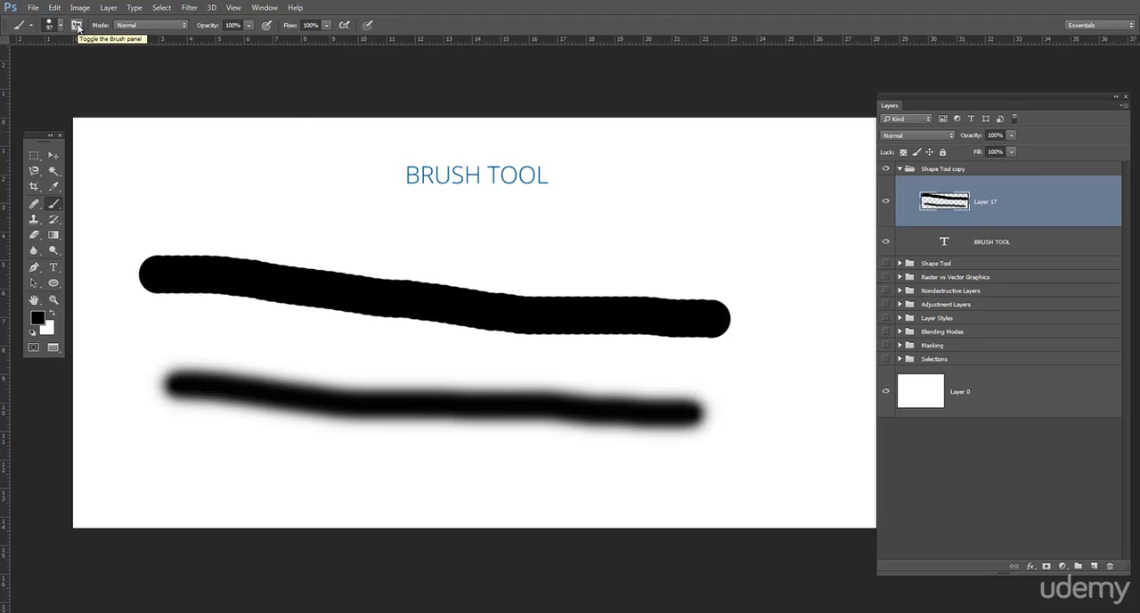
Step: Open the detailed brush settings, choose the 25 px Round Fan bristle tip and paint test strokes above the hard stroke
left_click(77, 26)
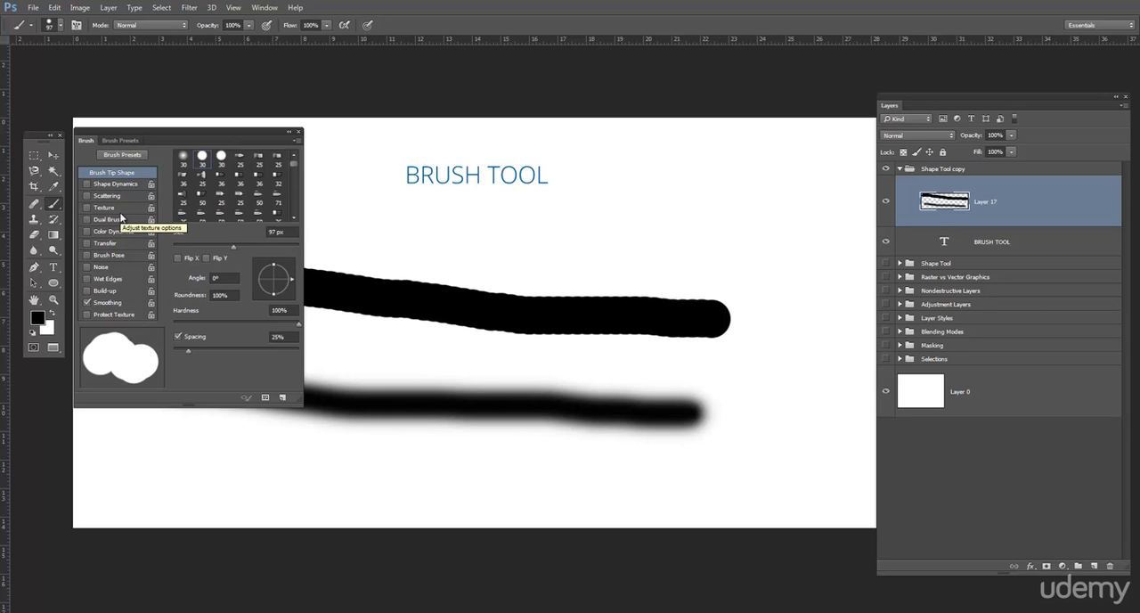
left_click(202, 177)
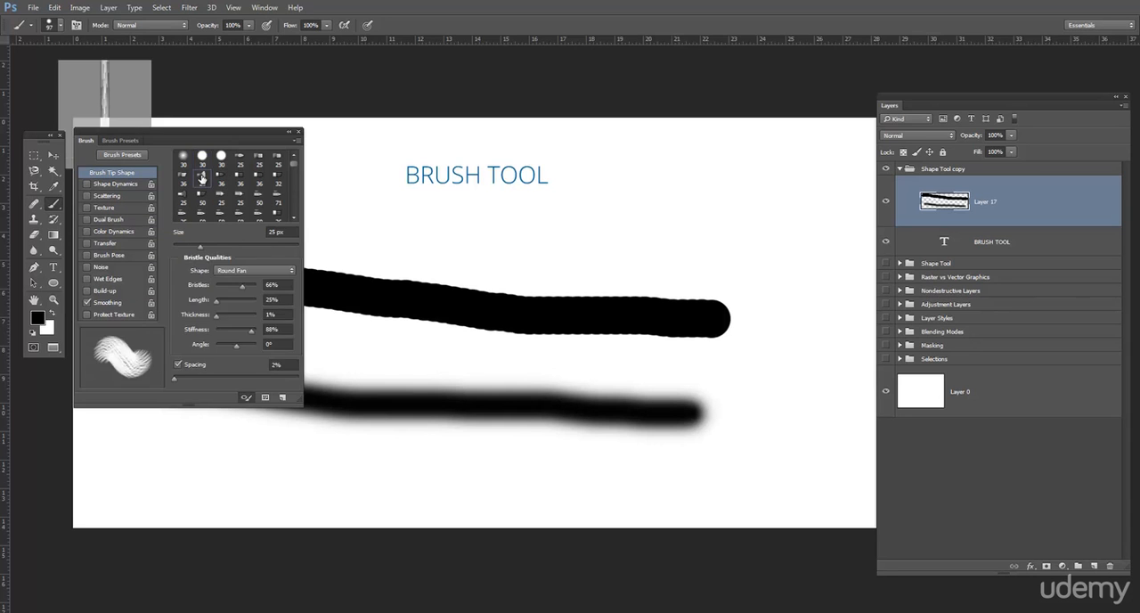
mouse_move(728, 305)
left_mouse_down()
mouse_move(692, 196)
mouse_move(730, 262)
mouse_move(743, 258)
left_mouse_up()
left_click_drag(570, 237, 477, 242)
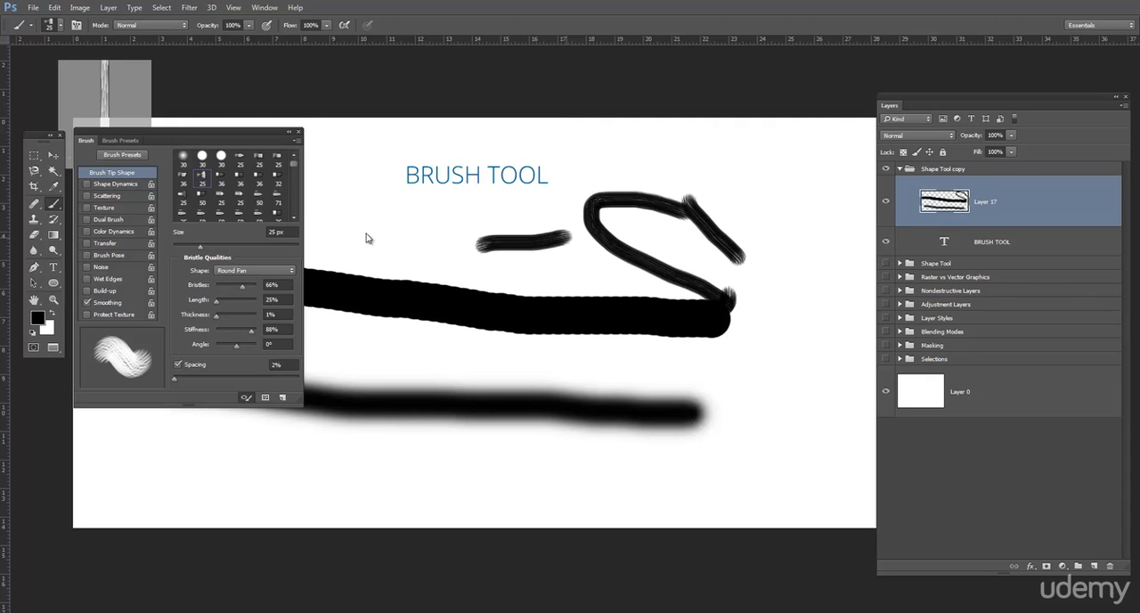
Step: Choose another 25 px tip and the 50 px tip with spatter settings, painting a diagonal test stroke with each
left_click(240, 193)
left_click_drag(342, 225, 417, 278)
scroll(242, 208, "down", 1)
left_click(240, 192)
left_click_drag(357, 207, 481, 290)
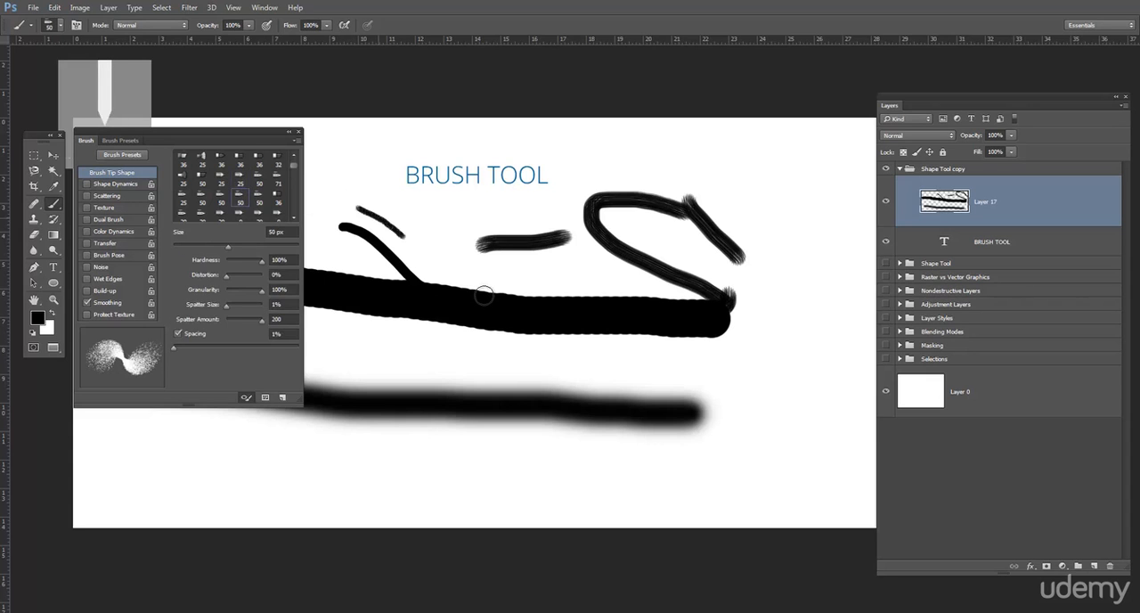
Step: Try two more brush tips, painting crossing diagonal strokes and a short stroke below the BRUSH TOOL title
scroll(223, 196, "down", 1)
left_click(222, 195)
left_click_drag(443, 209, 574, 296)
left_click_drag(454, 227, 463, 276)
mouse_move(415, 224)
left_mouse_down()
mouse_move(545, 292)
mouse_move(513, 273)
left_mouse_up()
scroll(198, 186, "down", 1)
left_click(226, 209)
mouse_move(354, 235)
left_mouse_down()
mouse_move(455, 286)
mouse_move(396, 222)
left_mouse_up()
Step: Choose the 59 px spatter tip and stamp four single marks around the existing strokes
scroll(196, 212, "down", 1)
left_click(201, 205)
left_click(337, 262)
left_click(623, 225)
left_click(712, 211)
left_click(732, 213)
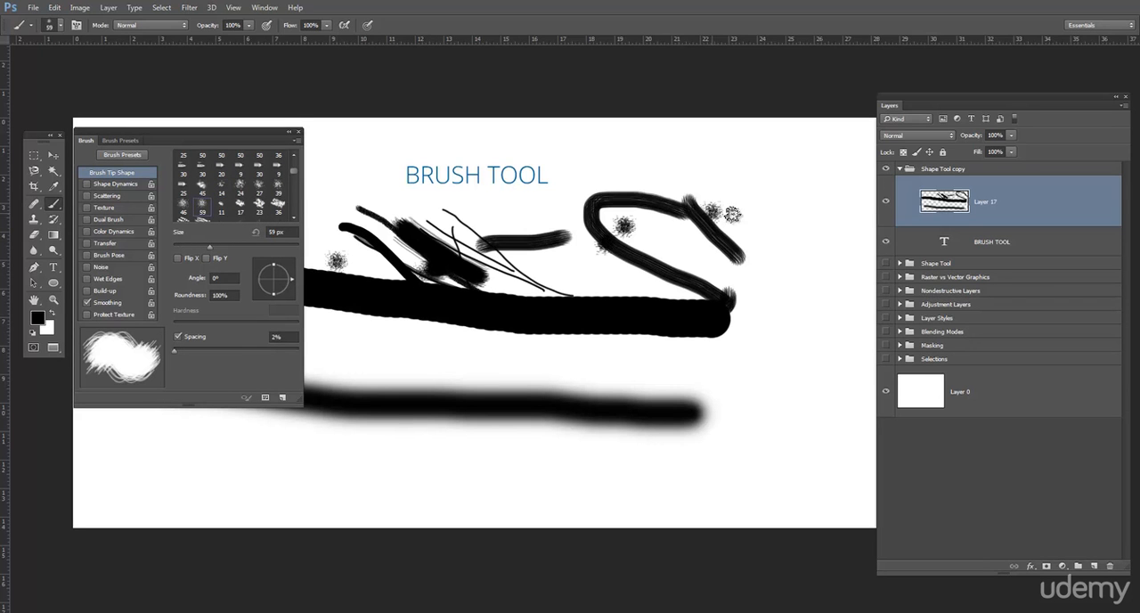
Step: Choose the 60 px rough tip and paint a curved stroke over the middle of the canvas
scroll(187, 184, "down", 1)
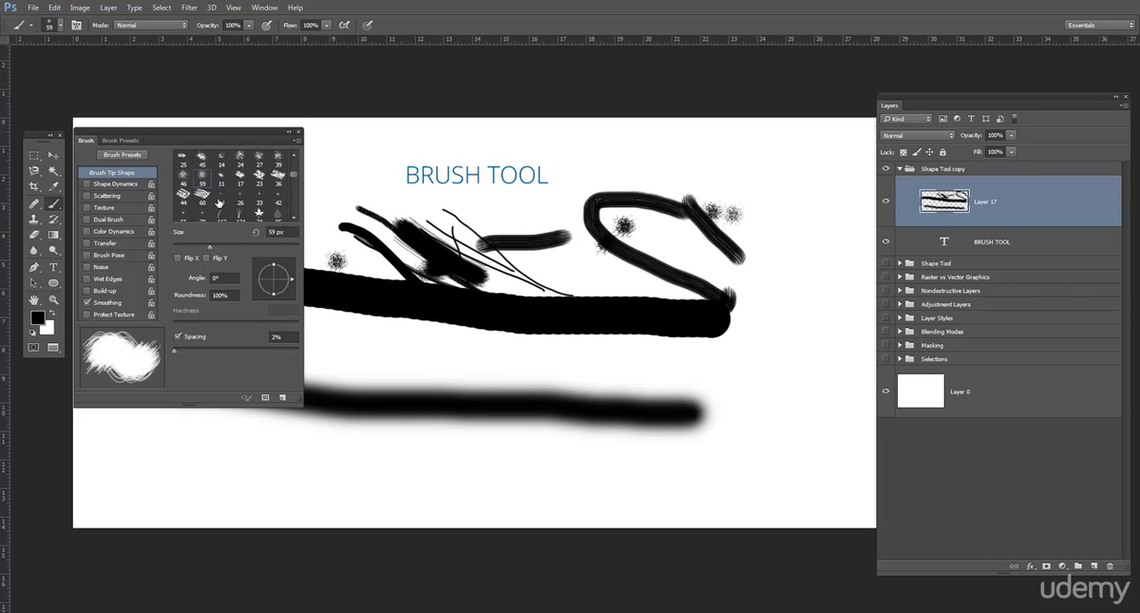
left_click(202, 195)
mouse_move(436, 254)
left_mouse_down()
mouse_move(621, 287)
mouse_move(664, 255)
left_mouse_up()
Step: Choose the 134 px grass tip and paint rows of grass over the existing strokes
scroll(227, 214, "down", 1)
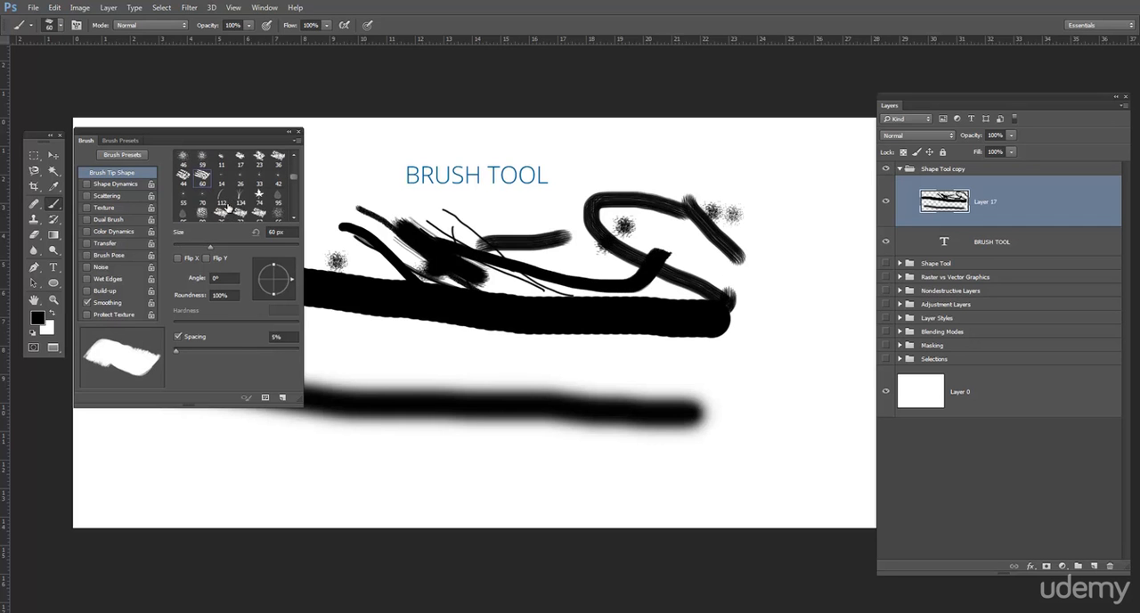
left_click(240, 195)
left_click(359, 222)
mouse_move(356, 223)
left_mouse_down()
mouse_move(584, 274)
mouse_move(562, 365)
mouse_move(411, 406)
mouse_move(525, 350)
mouse_move(552, 434)
mouse_move(356, 343)
mouse_move(550, 369)
left_mouse_up()
Step: Choose the 95 px gray leaf tip and paint a looping trail of widely spaced leaves around the canvas
scroll(242, 211, "down", 1)
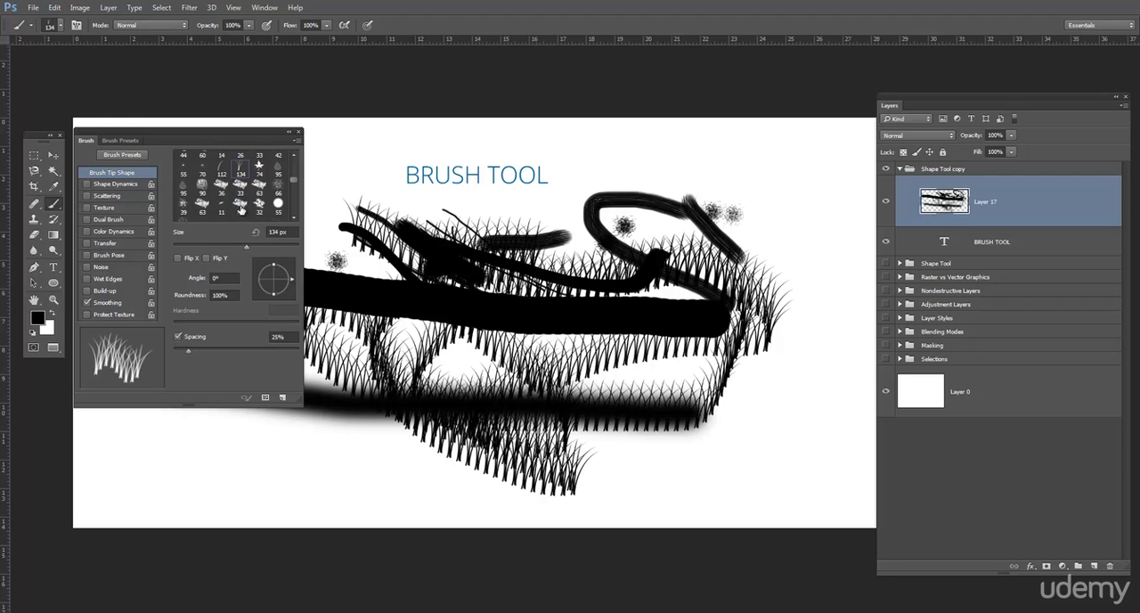
left_click(184, 187)
mouse_move(501, 251)
left_mouse_down()
mouse_move(526, 285)
mouse_move(681, 391)
mouse_move(370, 262)
mouse_move(322, 181)
mouse_move(372, 135)
mouse_move(440, 220)
mouse_move(717, 139)
mouse_move(650, 226)
mouse_move(361, 365)
mouse_move(534, 442)
mouse_move(623, 436)
left_mouse_up()
scroll(229, 186, "up", 5)
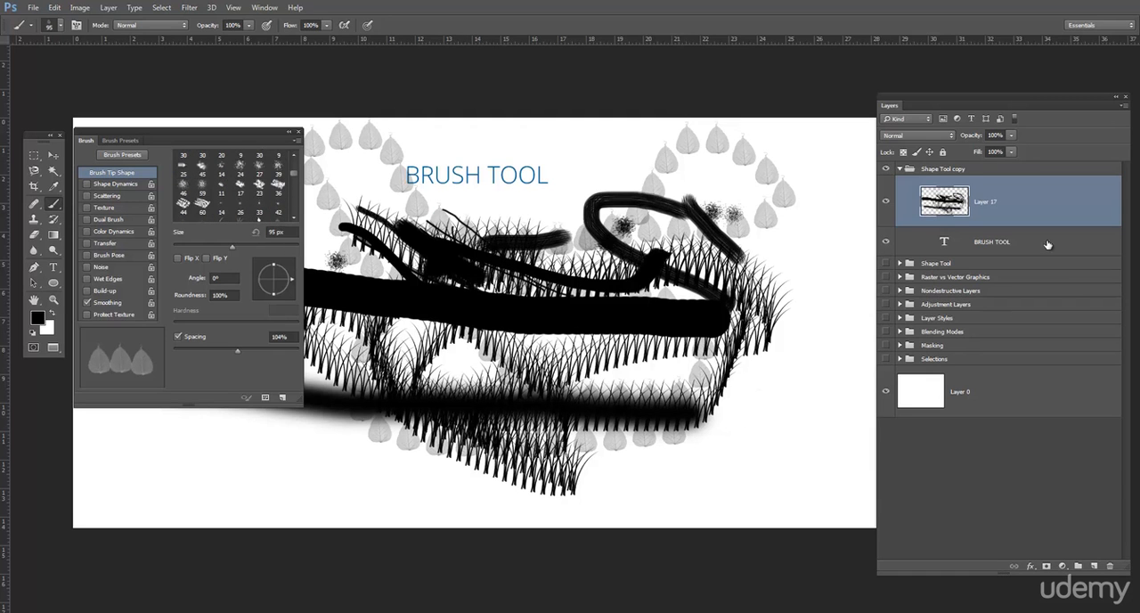
Step: Delete Layer 17 with all the test strokes
left_click_drag(1038, 211, 1110, 565)
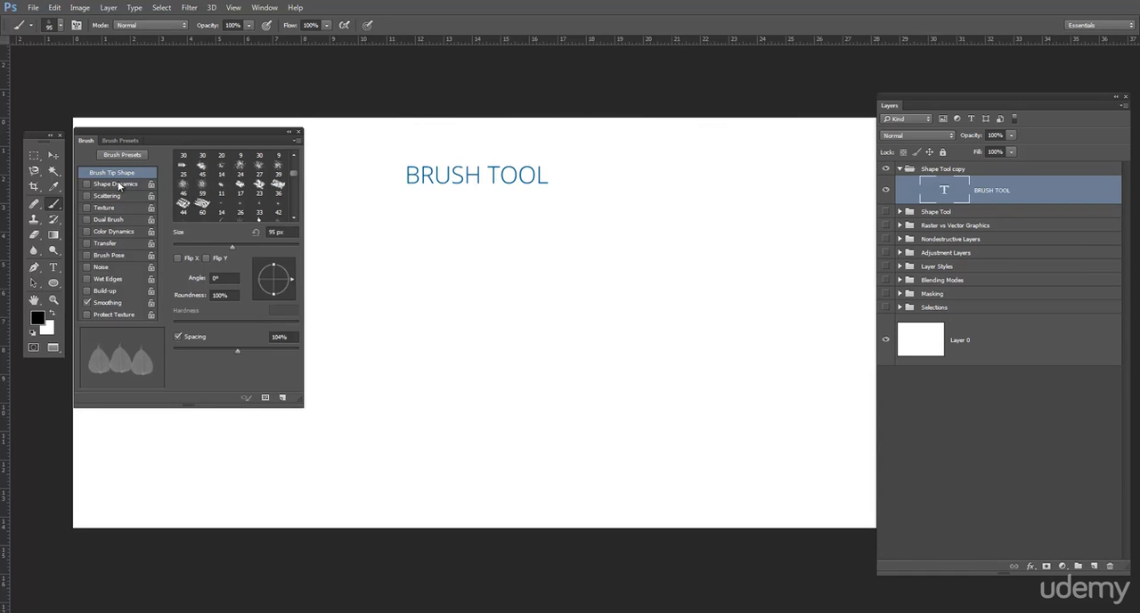
Step: Choose the 74 px maple leaf tip, set its spacing to 127% and enlarge it to about 98 px
scroll(230, 192, "down", 3)
scroll(229, 193, "down", 5)
scroll(230, 192, "down", 2)
scroll(228, 198, "down", 1)
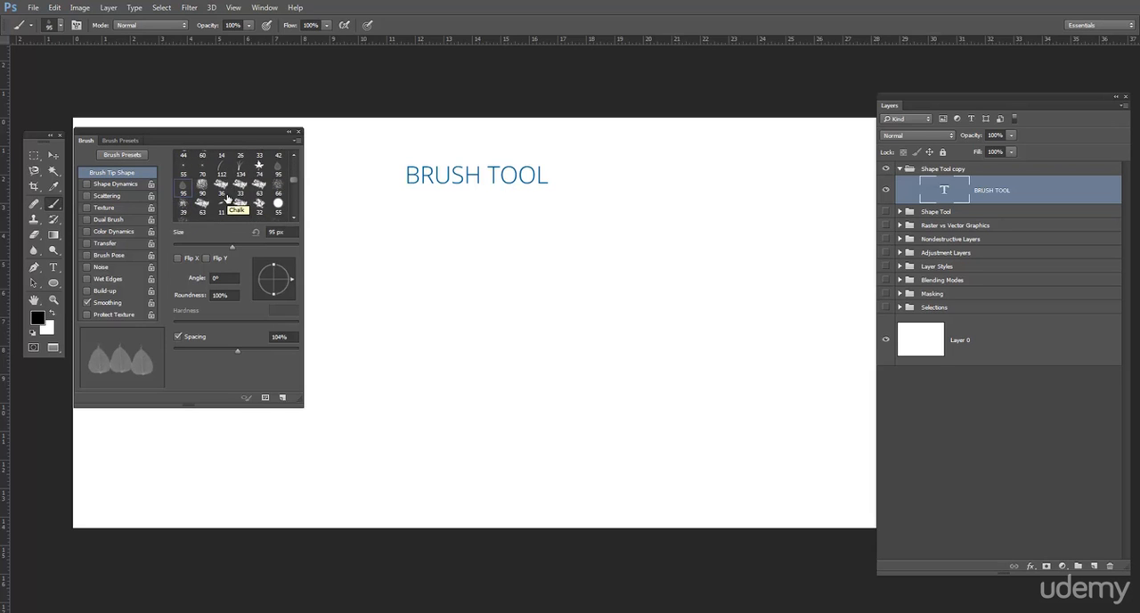
scroll(259, 194, "up", 1)
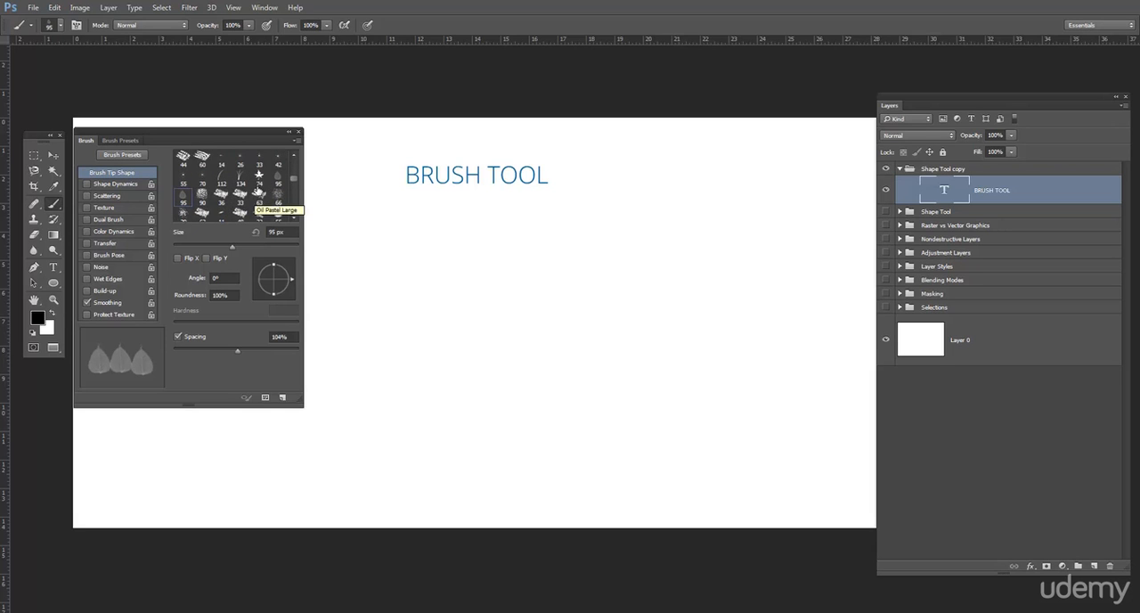
left_click(259, 175)
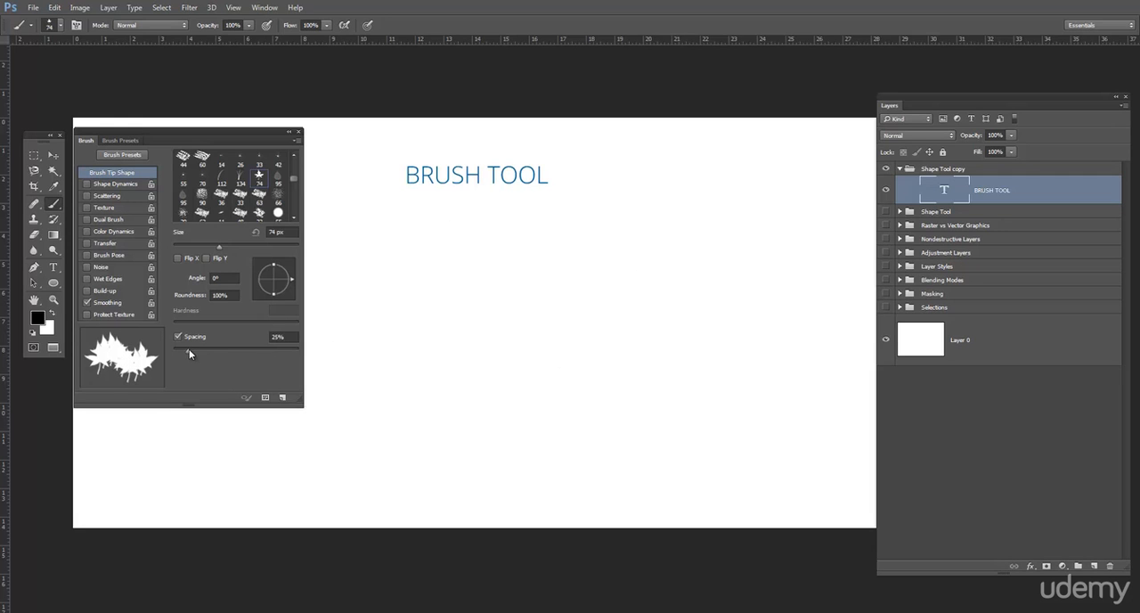
mouse_move(188, 353)
left_mouse_down()
mouse_move(262, 352)
mouse_move(245, 351)
left_mouse_up()
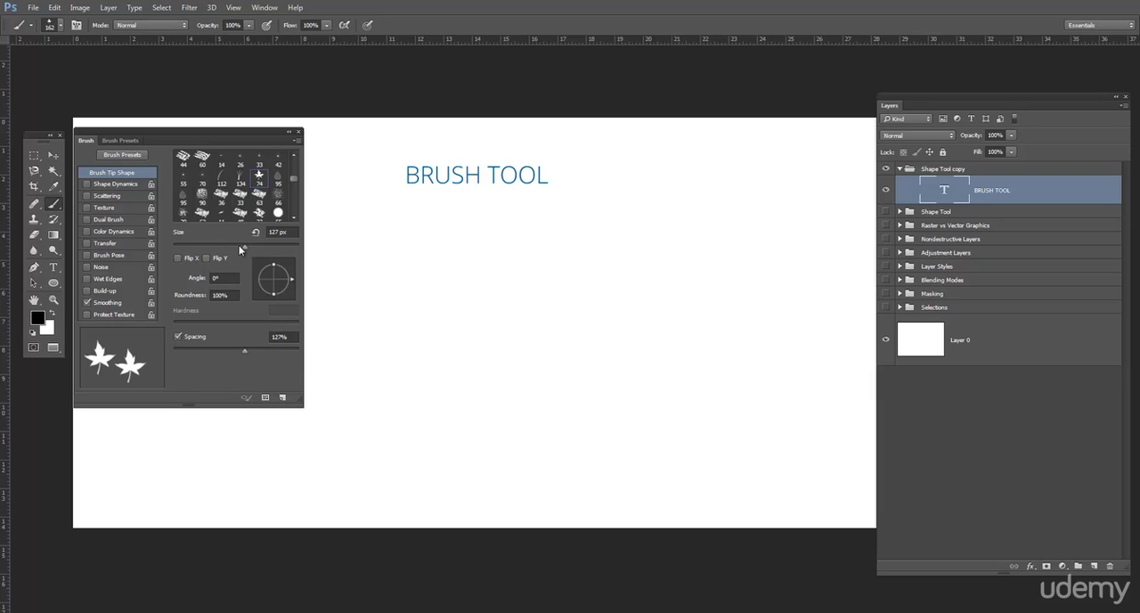
left_click_drag(279, 254, 279, 254)
Step: Enable Scattering with 682% scatter and paint scattered maple leaves on a new layer
left_click(121, 140)
left_click(83, 142)
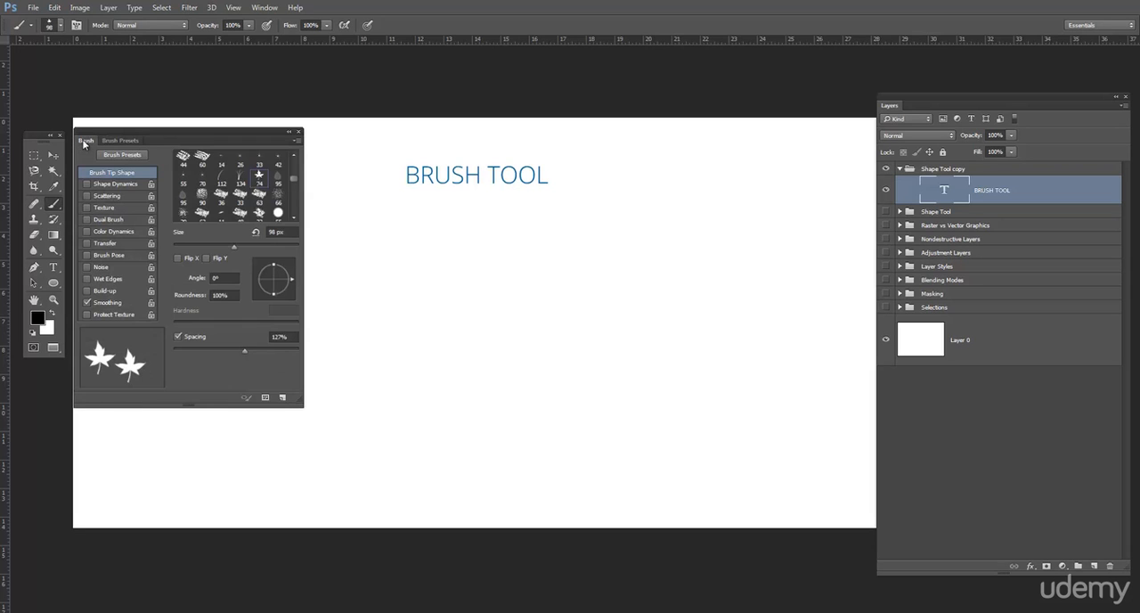
left_click(100, 195)
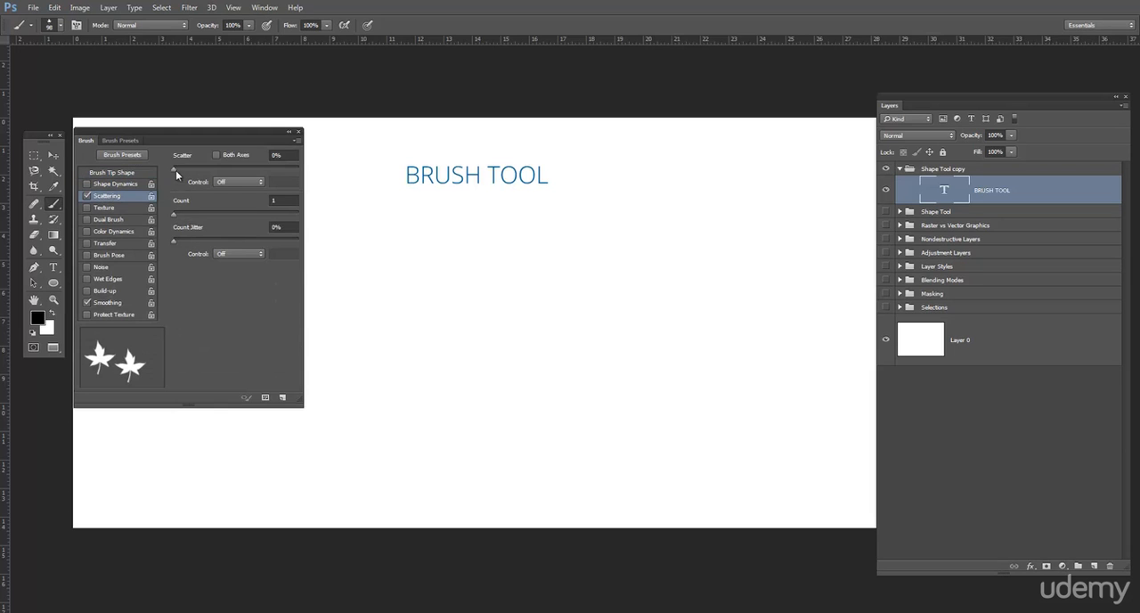
left_click_drag(175, 168, 260, 176)
left_click(1094, 566)
mouse_move(396, 267)
left_mouse_down()
mouse_move(449, 243)
mouse_move(584, 261)
mouse_move(627, 299)
mouse_move(628, 351)
mouse_move(558, 360)
mouse_move(464, 342)
mouse_move(384, 350)
mouse_move(402, 390)
mouse_move(541, 395)
mouse_move(655, 346)
mouse_move(690, 295)
mouse_move(663, 241)
mouse_move(601, 214)
mouse_move(523, 230)
mouse_move(478, 252)
mouse_move(447, 288)
mouse_move(468, 346)
mouse_move(517, 350)
left_mouse_up()
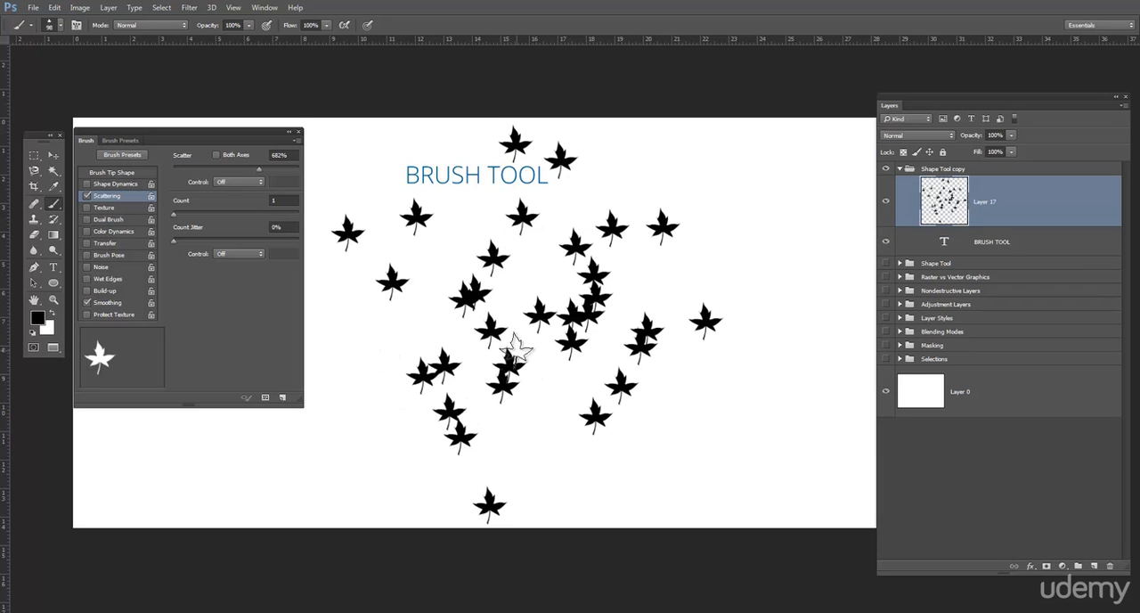
Step: Enable Shape Dynamics with 66% size jitter and paint a short test stroke of leaves
left_click(101, 186)
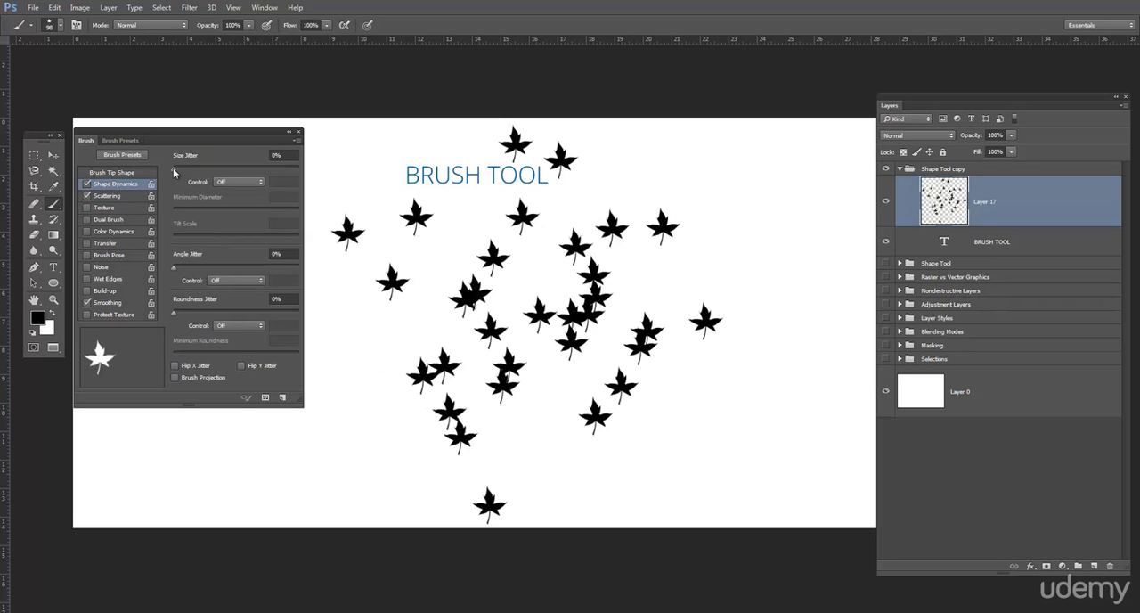
left_click_drag(173, 168, 256, 167)
left_click_drag(609, 305, 468, 257)
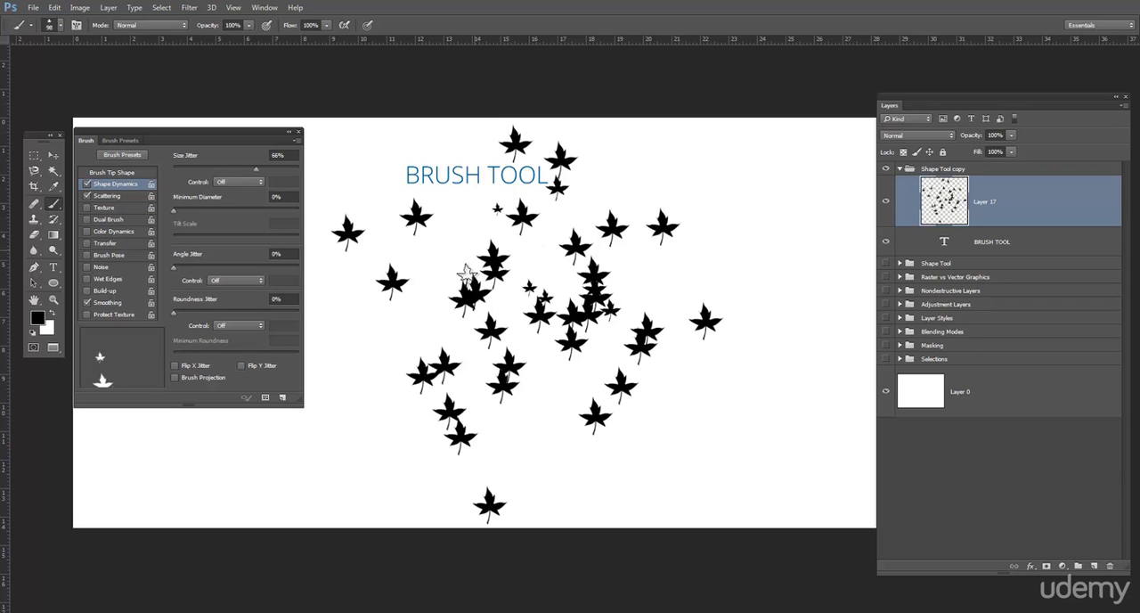
Step: Undo the existing leaf strokes, paint a fresh scatter to test the size jitter, and undo it too
key("ctrl+z")
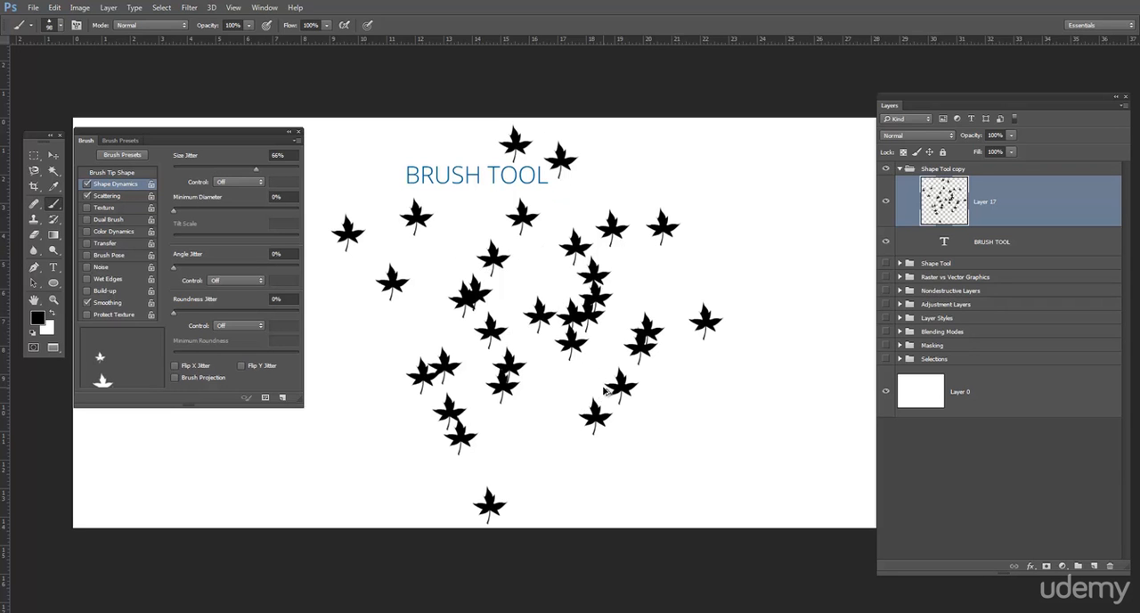
key("ctrl+alt+z")
mouse_move(424, 320)
left_mouse_down()
mouse_move(684, 320)
mouse_move(546, 351)
mouse_move(389, 318)
mouse_move(555, 376)
mouse_move(566, 418)
left_mouse_up()
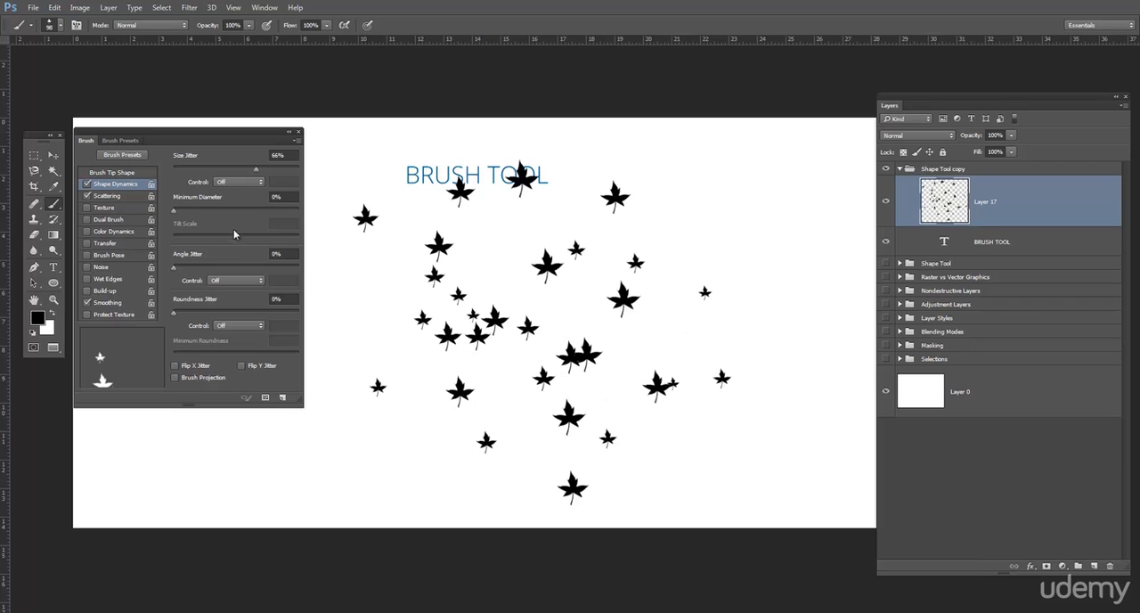
key("ctrl+z")
Step: Set the minimum diameter to 65%, paint leaves to test it and undo the test
left_click_drag(175, 214, 255, 212)
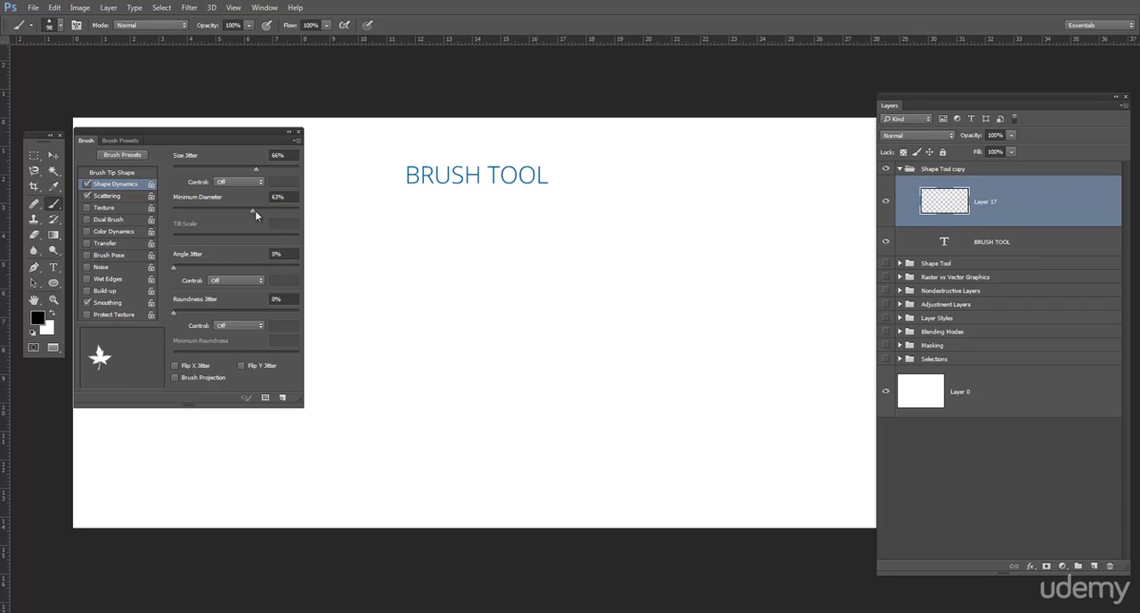
left_click(394, 269)
mouse_move(519, 246)
left_mouse_down()
mouse_move(633, 338)
mouse_move(526, 335)
mouse_move(419, 291)
mouse_move(401, 338)
mouse_move(683, 343)
mouse_move(410, 256)
left_mouse_up()
key("ctrl+z")
Step: Set the angle jitter to 75%, paint a test scatter of rotated leaves and undo it
left_click_drag(172, 265, 269, 267)
mouse_move(397, 305)
left_mouse_down()
mouse_move(550, 246)
mouse_move(666, 277)
mouse_move(677, 312)
mouse_move(639, 364)
mouse_move(562, 351)
mouse_move(457, 293)
mouse_move(415, 313)
mouse_move(506, 347)
mouse_move(591, 302)
mouse_move(653, 290)
mouse_move(719, 368)
mouse_move(659, 410)
mouse_move(445, 270)
mouse_move(370, 254)
mouse_move(349, 310)
mouse_move(385, 351)
mouse_move(466, 363)
mouse_move(631, 301)
mouse_move(703, 354)
left_mouse_up()
key("ctrl+z")
Step: Set the roundness jitter to 69% and paint scattered, varied leaves across the middle of the canvas
left_click_drag(174, 314, 259, 311)
mouse_move(648, 351)
left_mouse_down()
mouse_move(635, 276)
mouse_move(543, 303)
left_mouse_up()
mouse_move(568, 369)
left_mouse_down()
mouse_move(442, 318)
mouse_move(650, 264)
mouse_move(639, 351)
mouse_move(447, 234)
mouse_move(404, 303)
mouse_move(605, 300)
mouse_move(692, 369)
mouse_move(519, 370)
mouse_move(409, 314)
left_mouse_up()
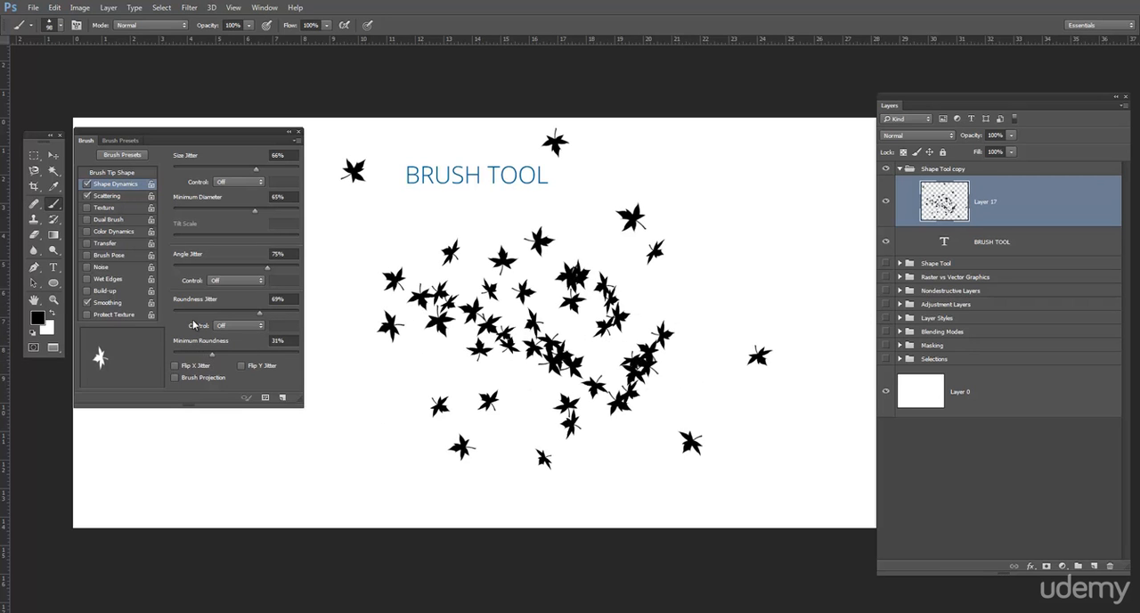
Step: Turn off Scattering and Shape Dynamics and paint trails of uniform, evenly spaced maple leaves among the scattered ones
left_click(86, 195)
left_click(87, 184)
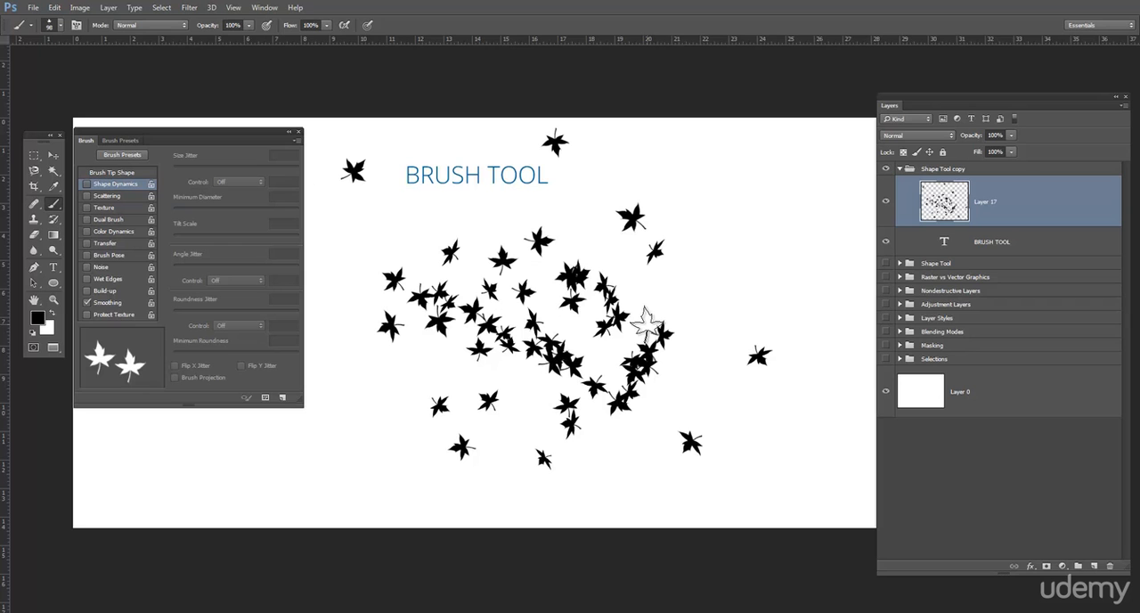
mouse_move(473, 255)
left_mouse_down()
mouse_move(419, 247)
mouse_move(535, 246)
left_mouse_up()
mouse_move(594, 226)
left_mouse_down()
mouse_move(624, 197)
mouse_move(693, 253)
mouse_move(624, 284)
mouse_move(453, 294)
mouse_move(417, 336)
mouse_move(585, 368)
mouse_move(739, 289)
left_mouse_up()
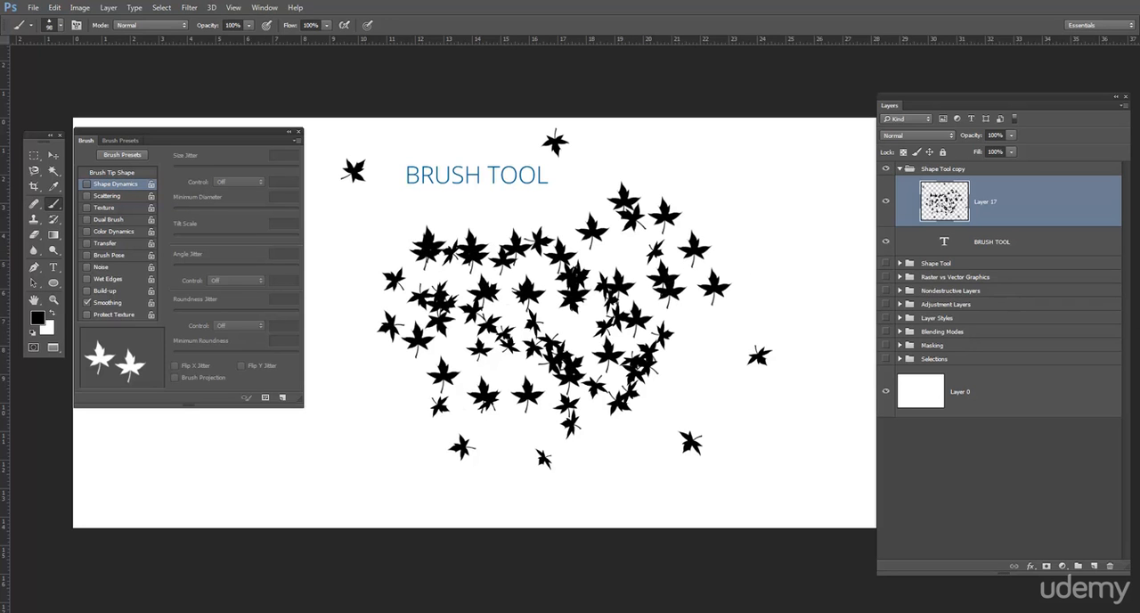